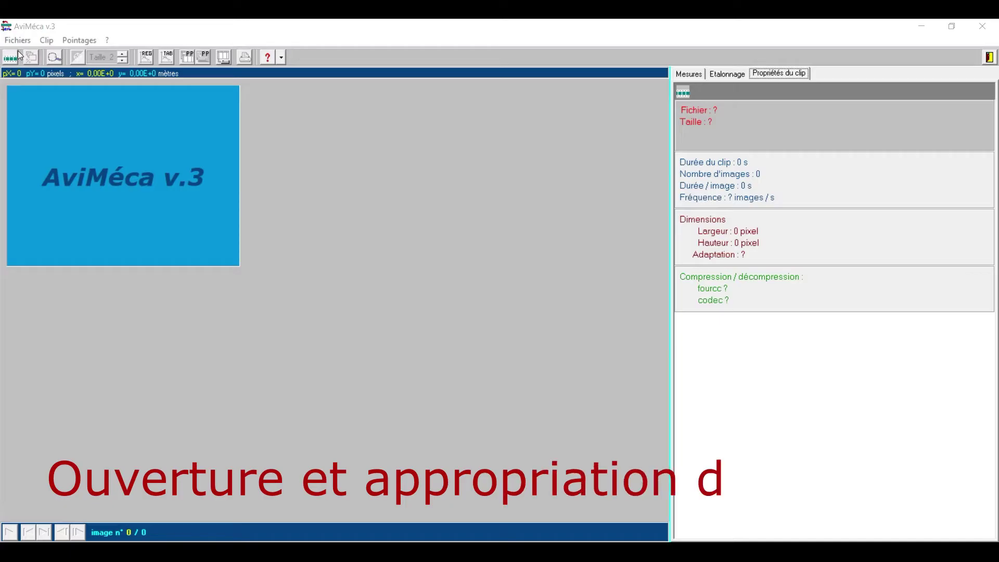
Open the video clip descente1 from the Terminale folder.
{"action": "left_click", "coordinate": [625, 193]}
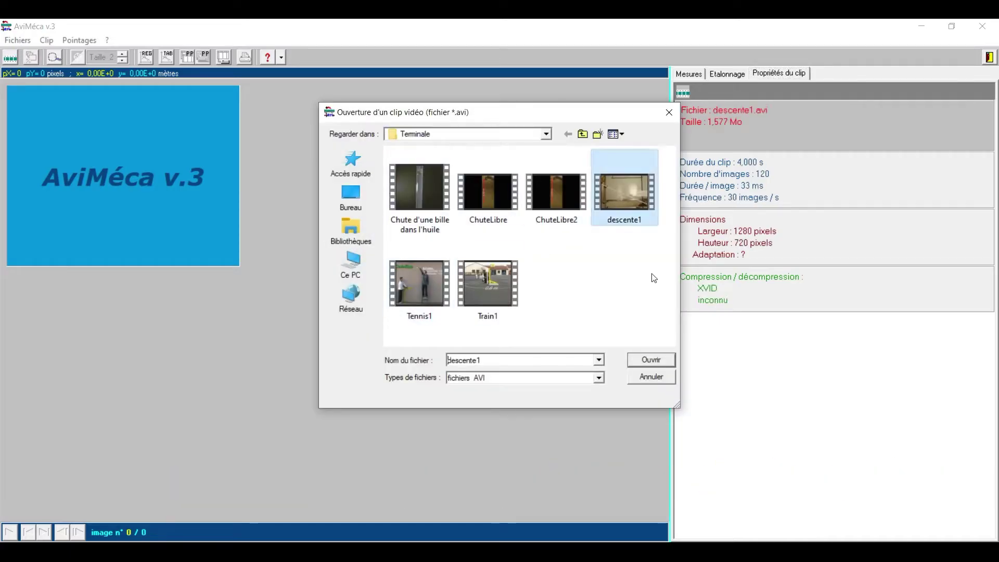
{"action": "left_click", "coordinate": [651, 360]}
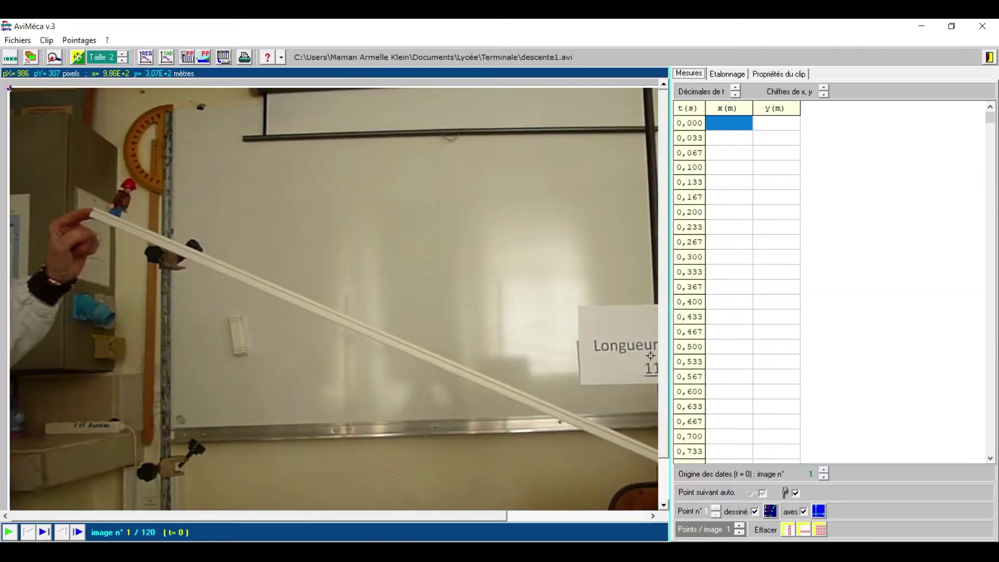
Play the clip and step forward through its images to examine the figurine's descent along the track.
{"action": "left_click", "coordinate": [10, 532]}
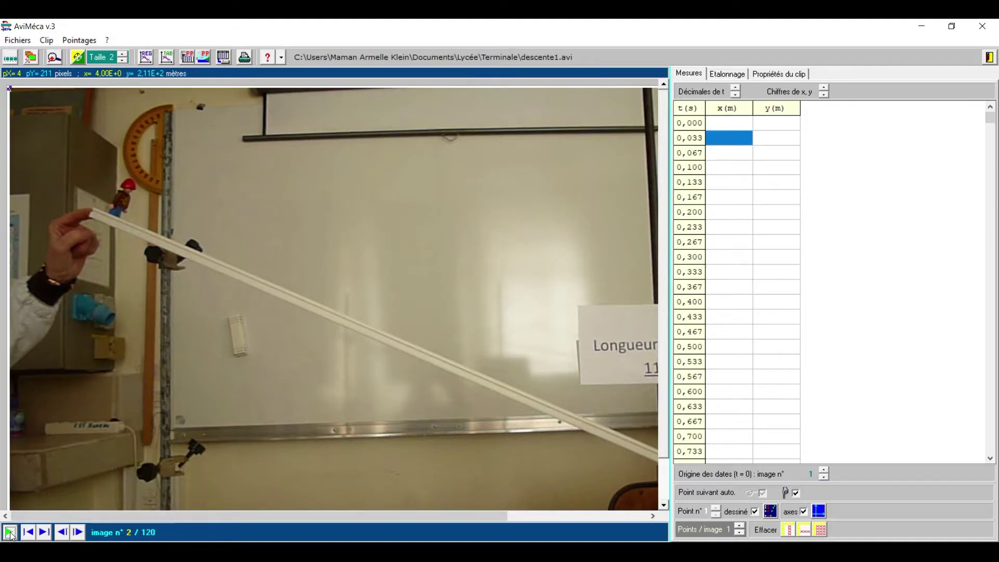
{"action": "left_click", "coordinate": [79, 533]}
{"action": "left_click", "coordinate": [78, 533]}
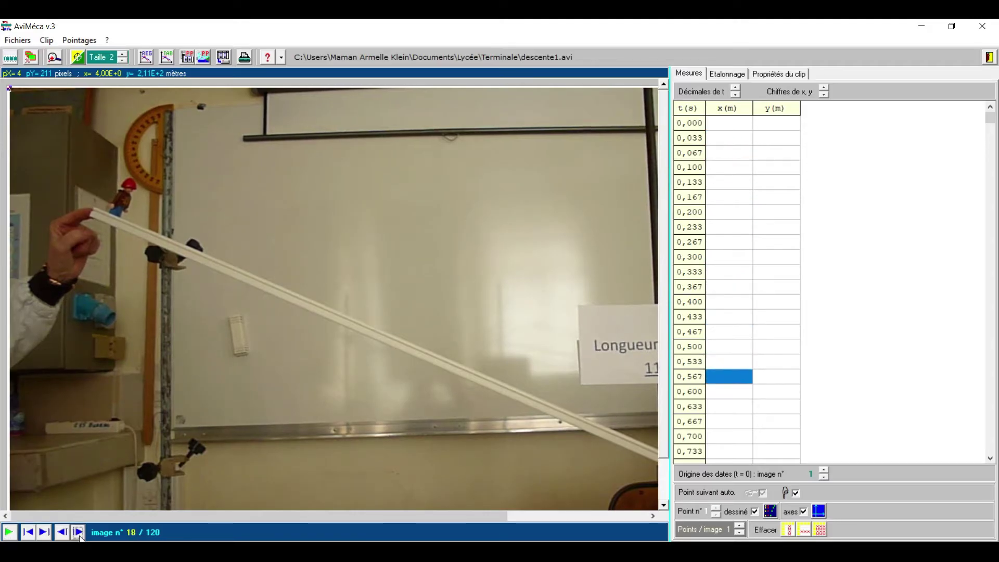
{"action": "left_click", "coordinate": [79, 533]}
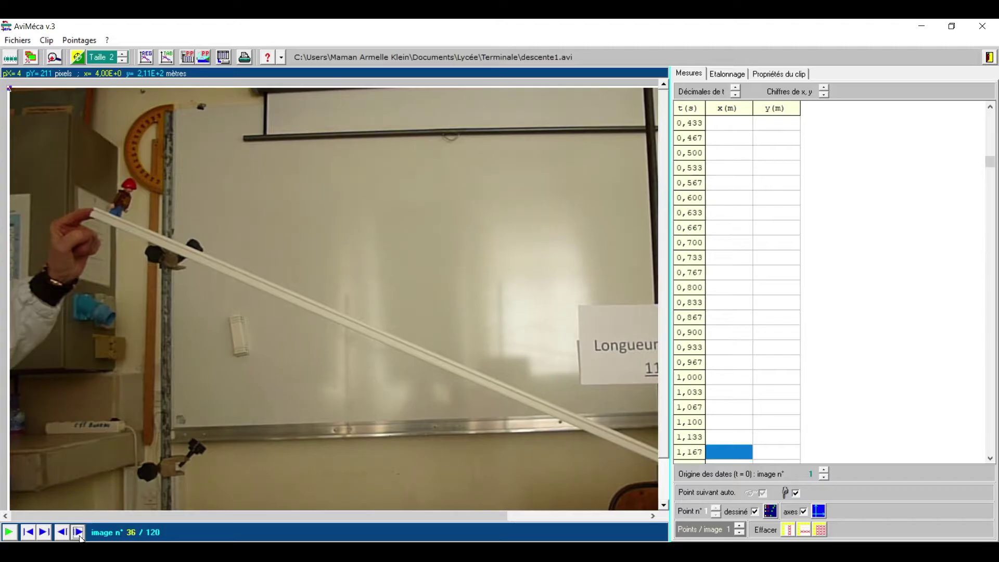
{"action": "left_click", "coordinate": [79, 533]}
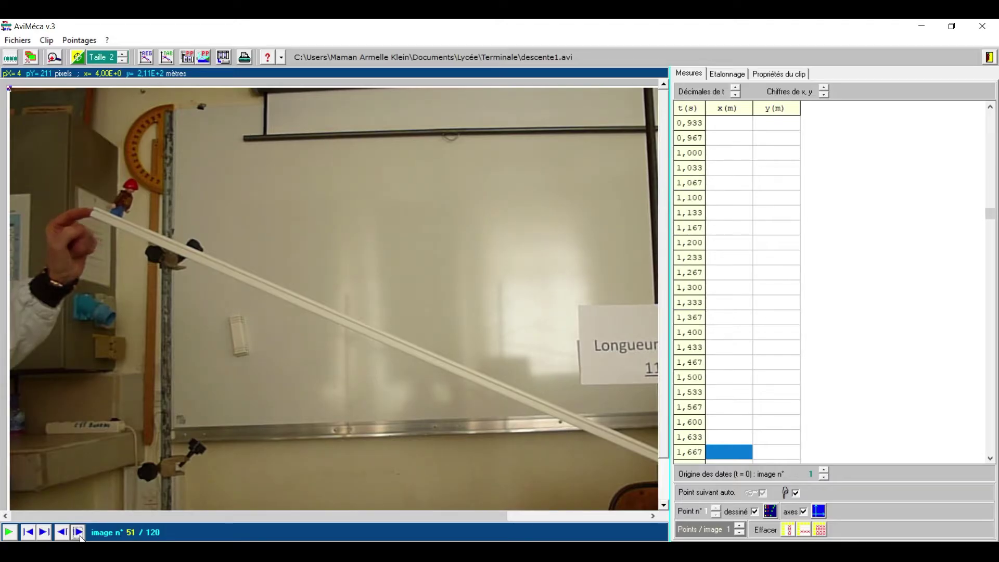
{"action": "left_click", "coordinate": [79, 533]}
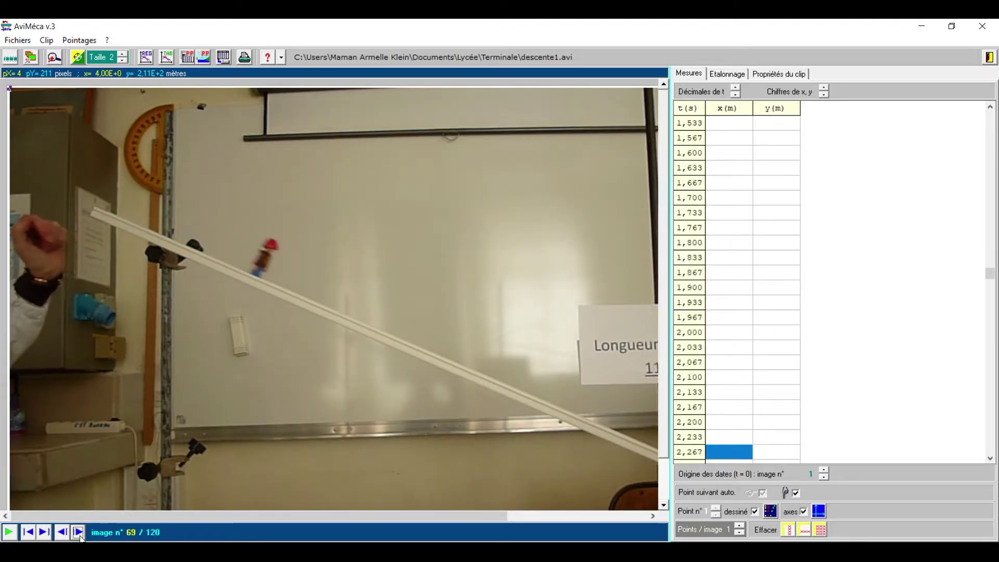
{"action": "left_click", "coordinate": [78, 533]}
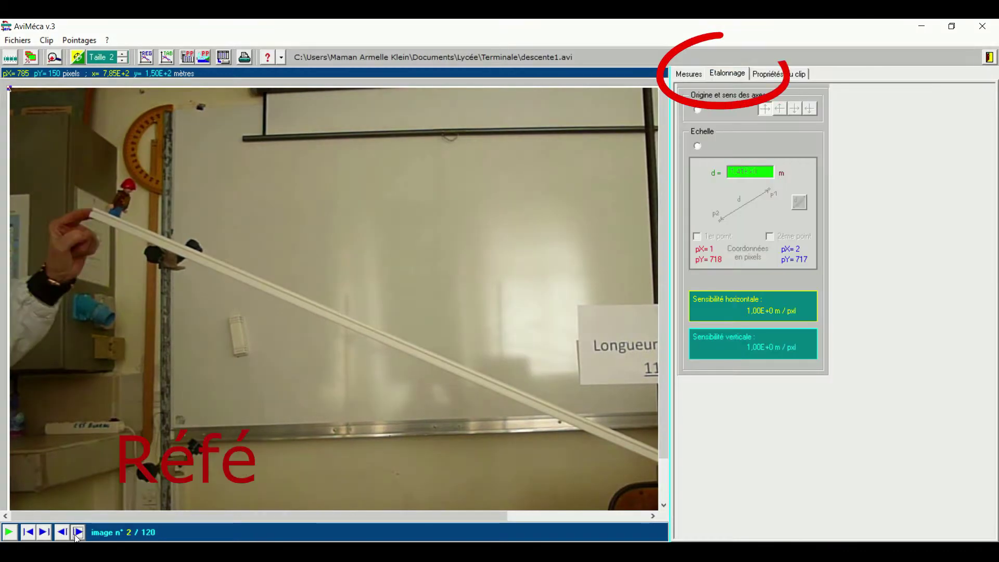
Return to the first image, change the pointer colour to white, and place the axes origin on the figurine's red head.
{"action": "left_click", "coordinate": [59, 534]}
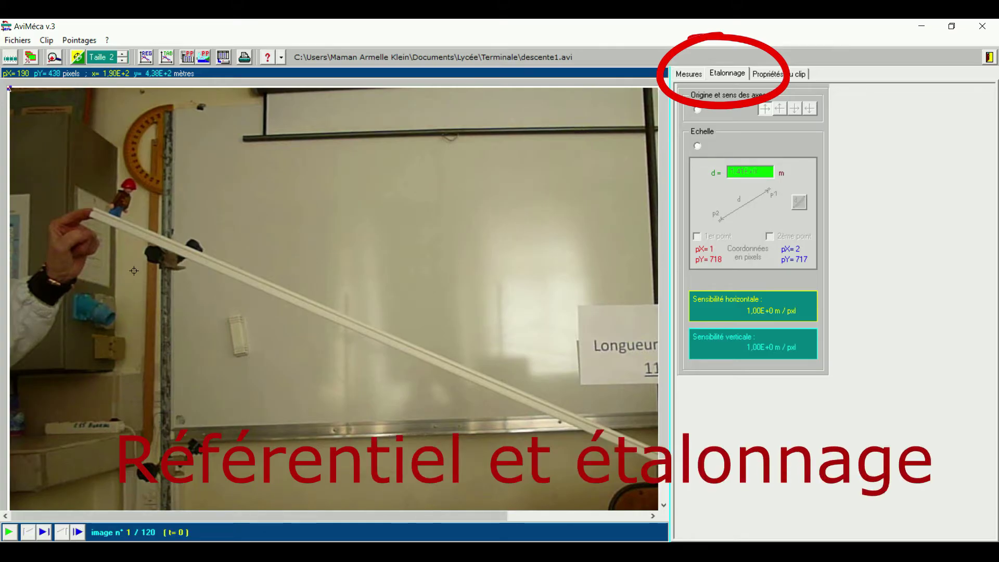
{"action": "left_click", "coordinate": [698, 110]}
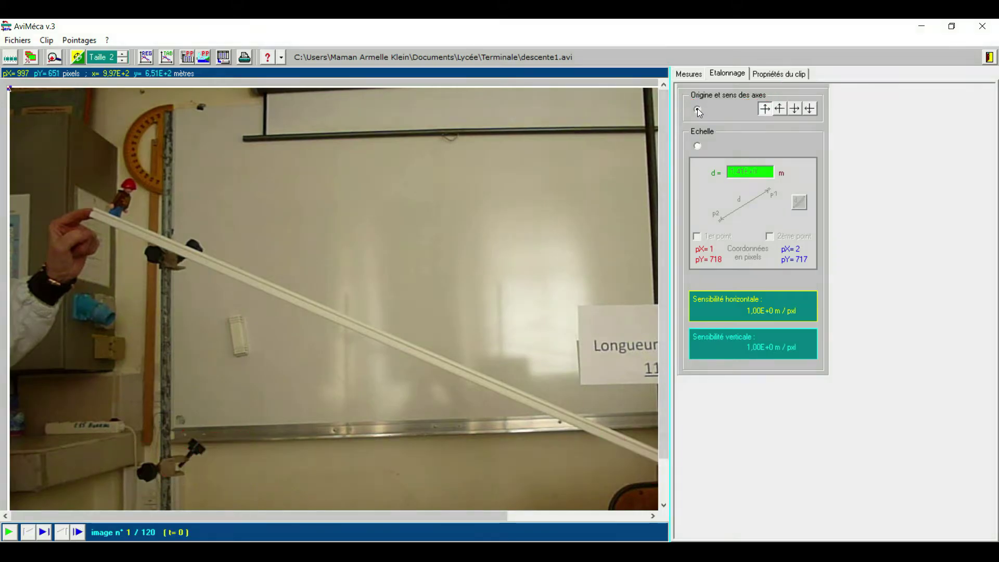
{"action": "left_click", "coordinate": [78, 57]}
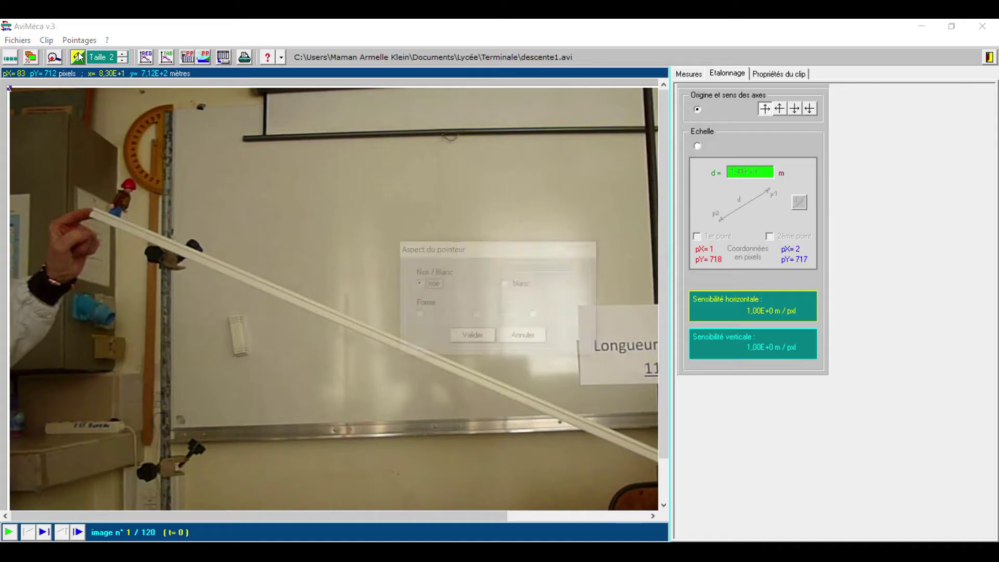
{"action": "left_click", "coordinate": [506, 283]}
{"action": "left_click", "coordinate": [485, 336]}
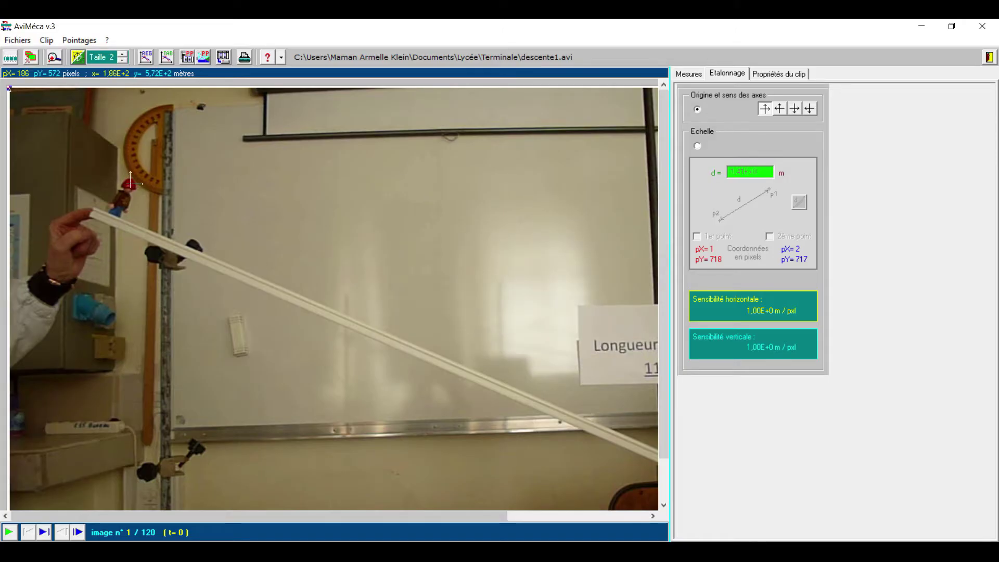
{"action": "left_click", "coordinate": [130, 183]}
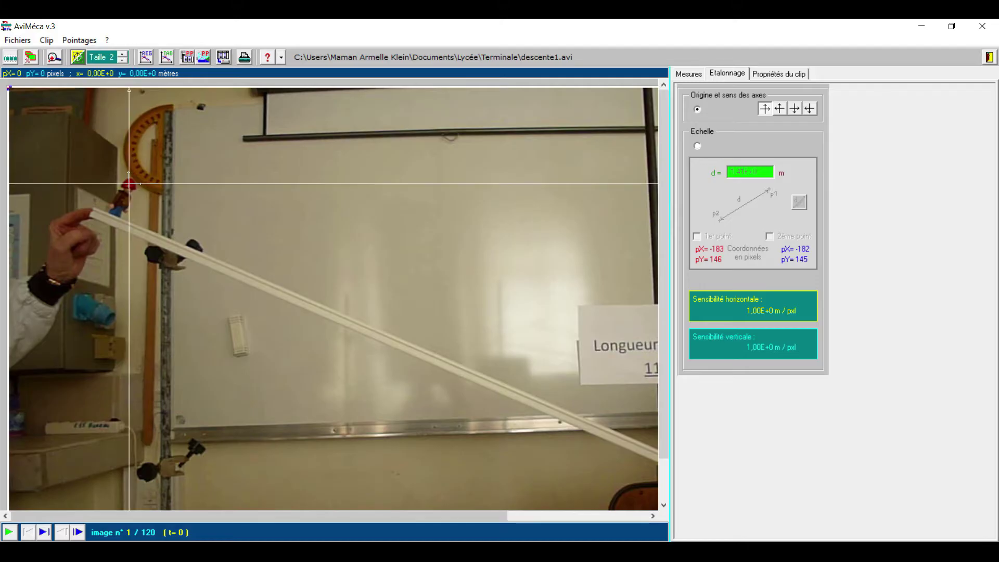
Calibrate the scale with one point at each end of the inclined track and a real distance of 1,16 m.
{"action": "left_click", "coordinate": [697, 146]}
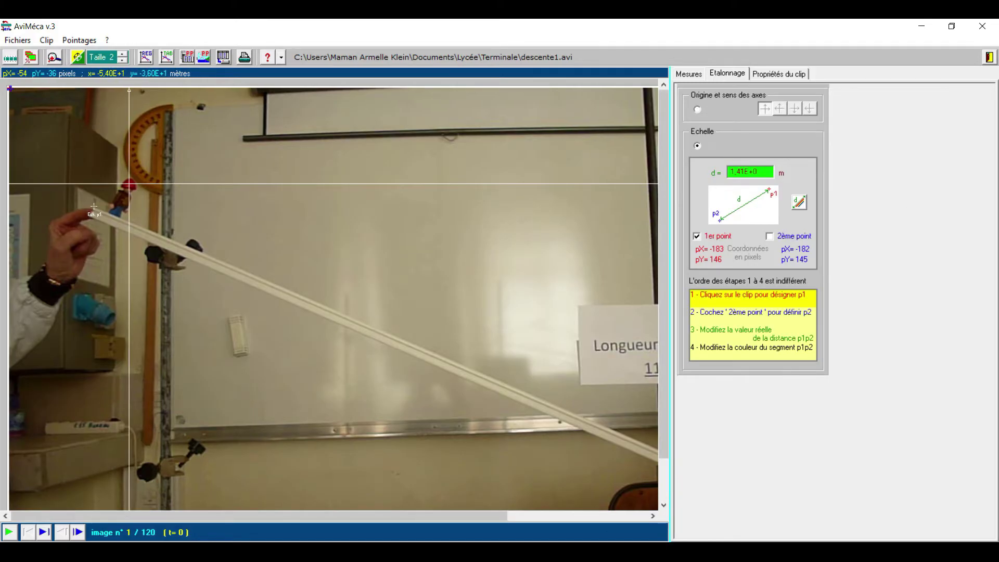
{"action": "left_click", "coordinate": [94, 206]}
{"action": "left_click", "coordinate": [780, 237]}
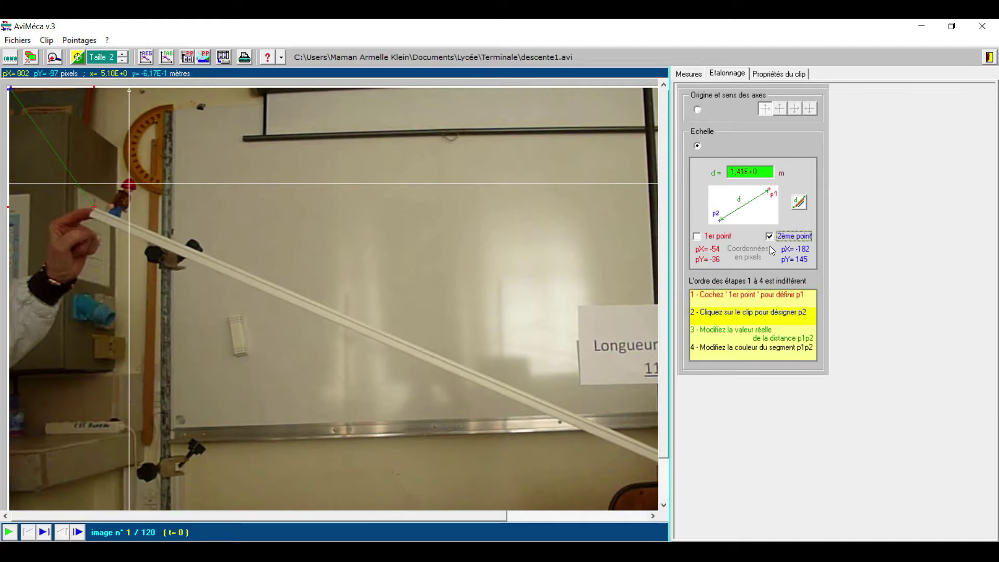
{"action": "left_click", "coordinate": [513, 520]}
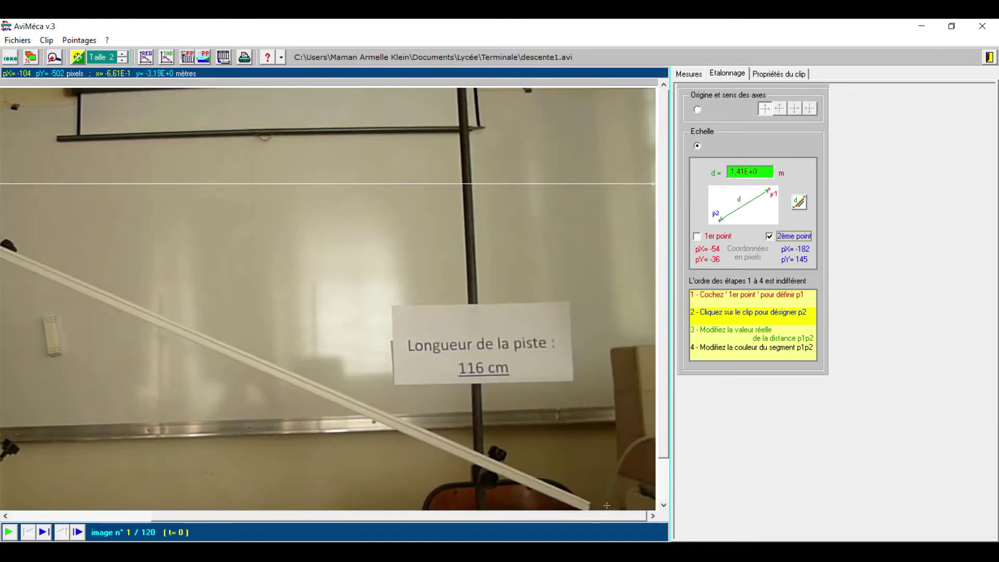
{"action": "left_click", "coordinate": [591, 502]}
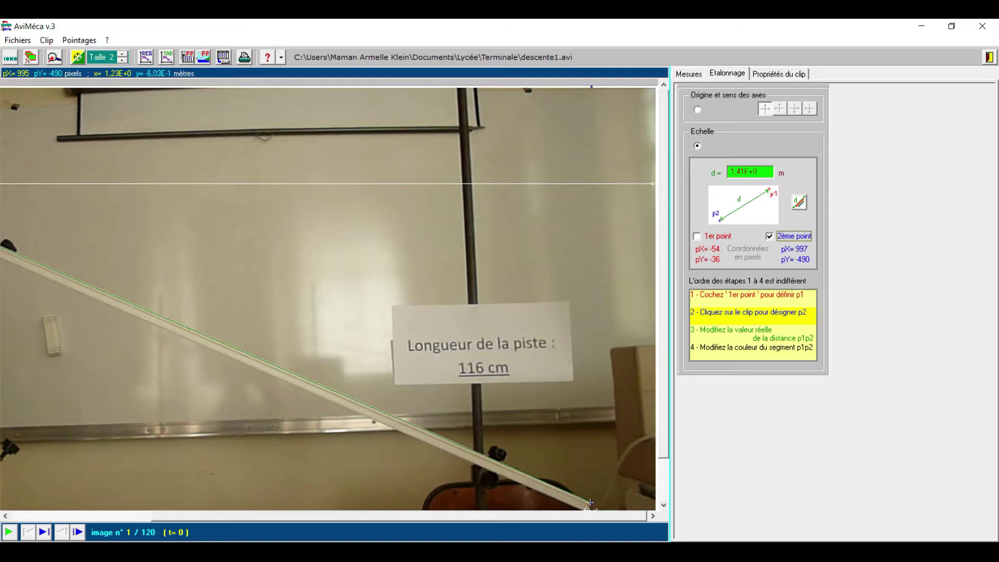
{"action": "type", "text": "1,16"}
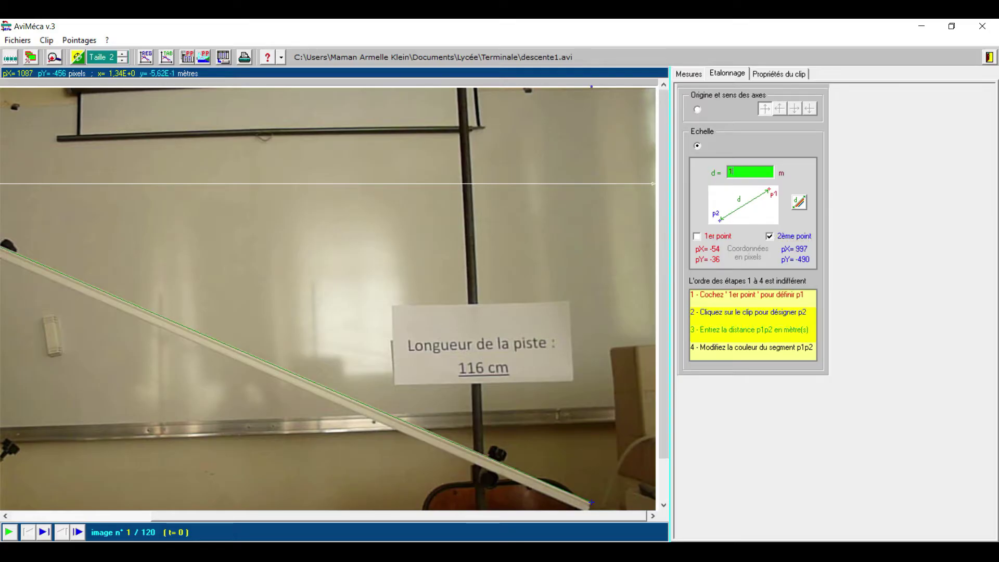
Find the image where the figurine is about to start moving and set the time origin to image 50.
{"action": "left_click", "coordinate": [688, 73]}
{"action": "left_click", "coordinate": [78, 532]}
{"action": "left_click", "coordinate": [80, 533]}
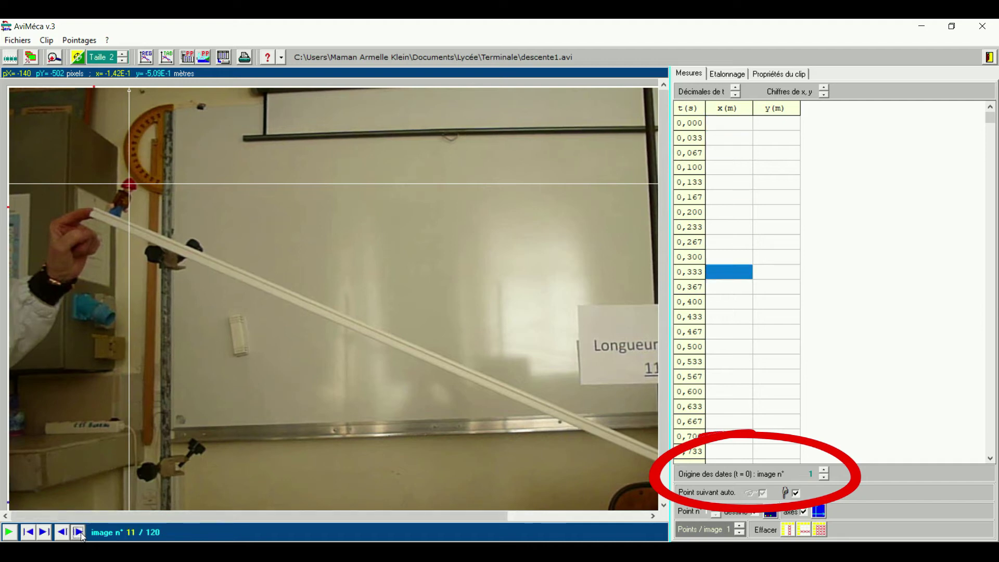
{"action": "left_click", "coordinate": [84, 533]}
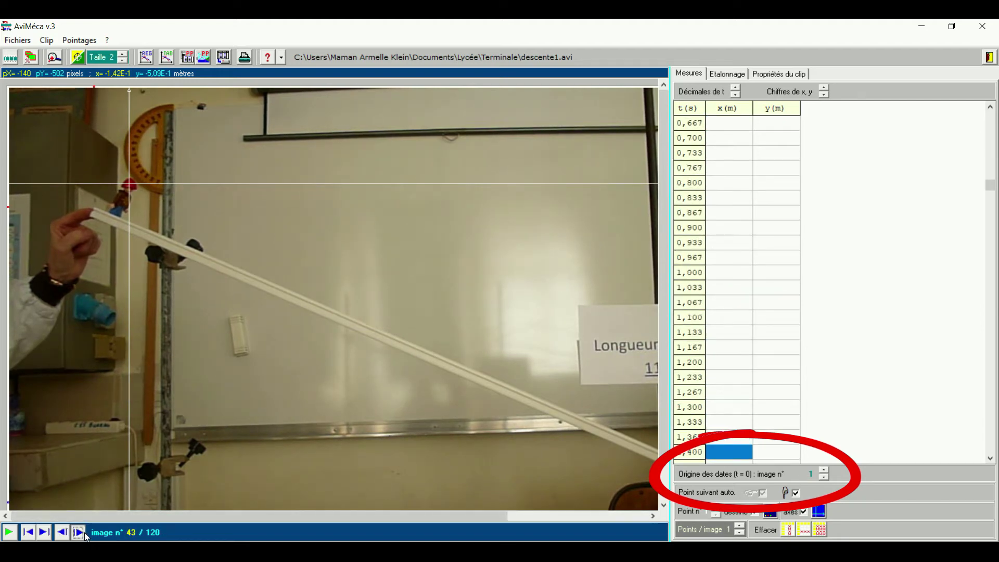
{"action": "left_click", "coordinate": [63, 531]}
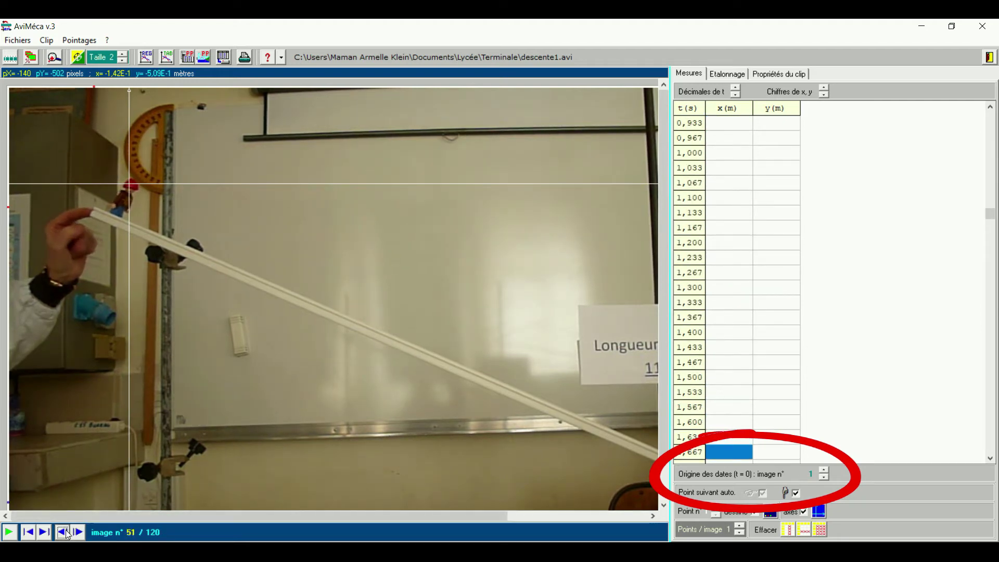
{"action": "left_click", "coordinate": [827, 469]}
{"action": "left_click", "coordinate": [825, 477]}
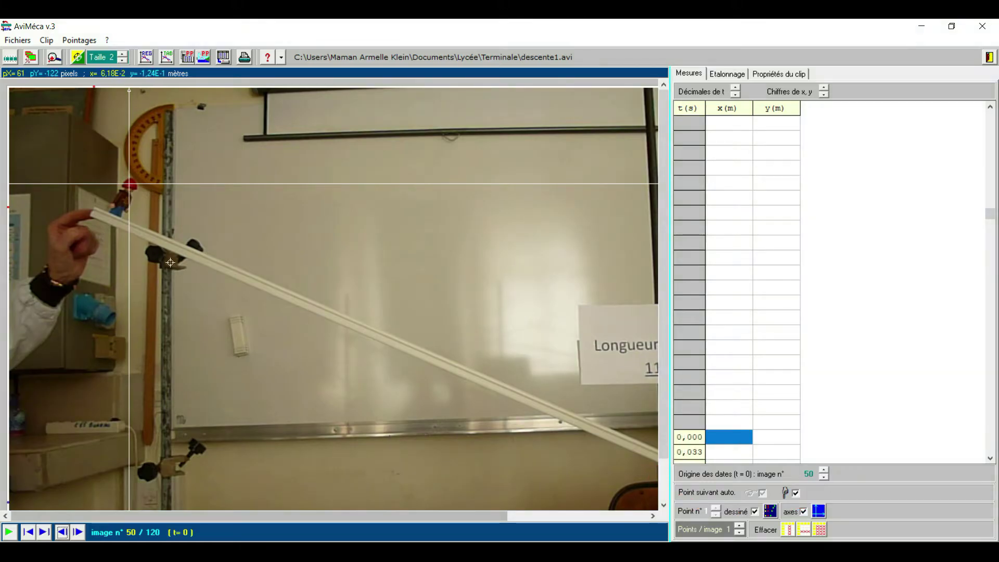
Mark the position of the figurine's red head in every image from 50 to 92, down to the track's lower end.
{"action": "left_click", "coordinate": [129, 184]}
{"action": "left_click", "coordinate": [131, 185]}
{"action": "left_click", "coordinate": [133, 186]}
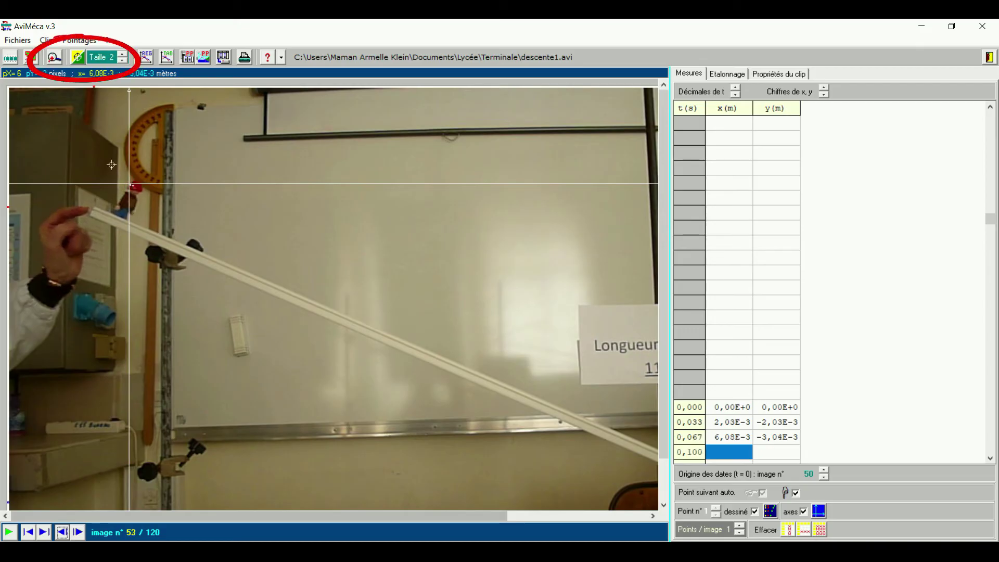
{"action": "left_click", "coordinate": [136, 186]}
{"action": "left_click", "coordinate": [141, 188]}
{"action": "left_click", "coordinate": [143, 190]}
{"action": "left_click", "coordinate": [148, 191]}
{"action": "left_click", "coordinate": [153, 194]}
{"action": "left_click", "coordinate": [160, 195]}
{"action": "left_click", "coordinate": [167, 198]}
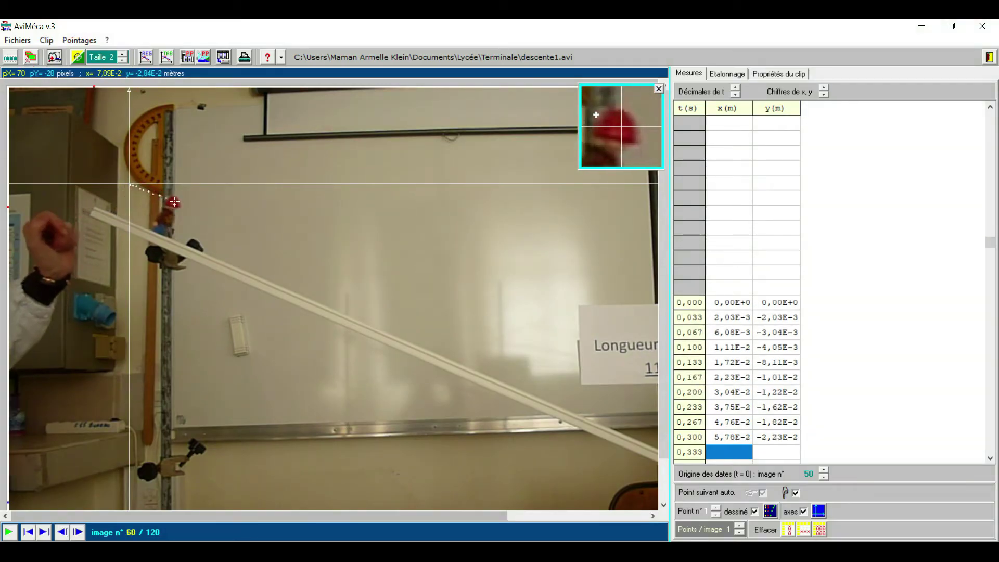
{"action": "left_click", "coordinate": [174, 202]}
{"action": "left_click", "coordinate": [184, 205]}
{"action": "left_click", "coordinate": [192, 209]}
{"action": "left_click", "coordinate": [203, 213]}
{"action": "left_click", "coordinate": [214, 218]}
{"action": "left_click", "coordinate": [222, 223]}
{"action": "left_click", "coordinate": [232, 228]}
{"action": "left_click", "coordinate": [245, 232]}
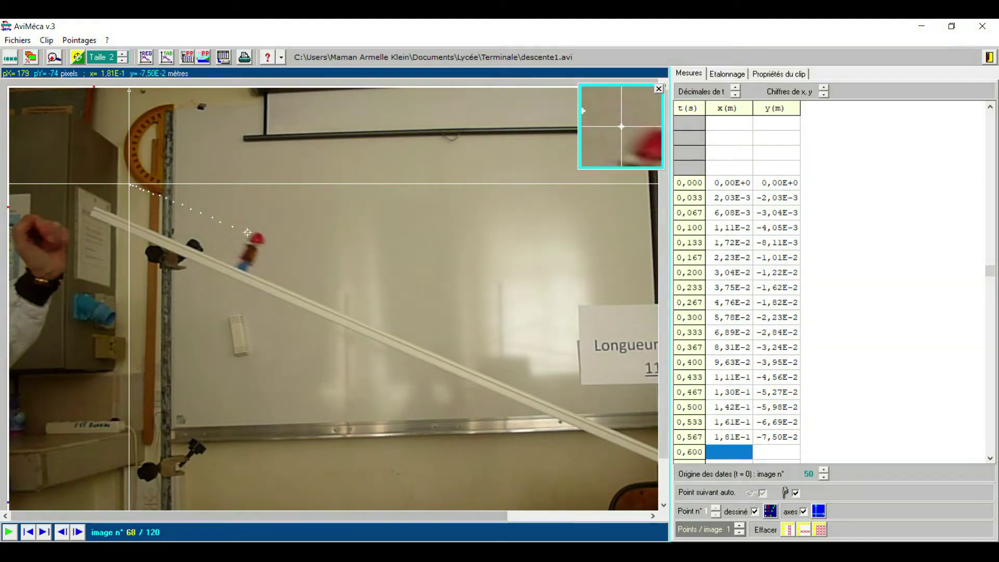
{"action": "left_click", "coordinate": [259, 238]}
{"action": "left_click", "coordinate": [272, 243]}
{"action": "left_click", "coordinate": [286, 251]}
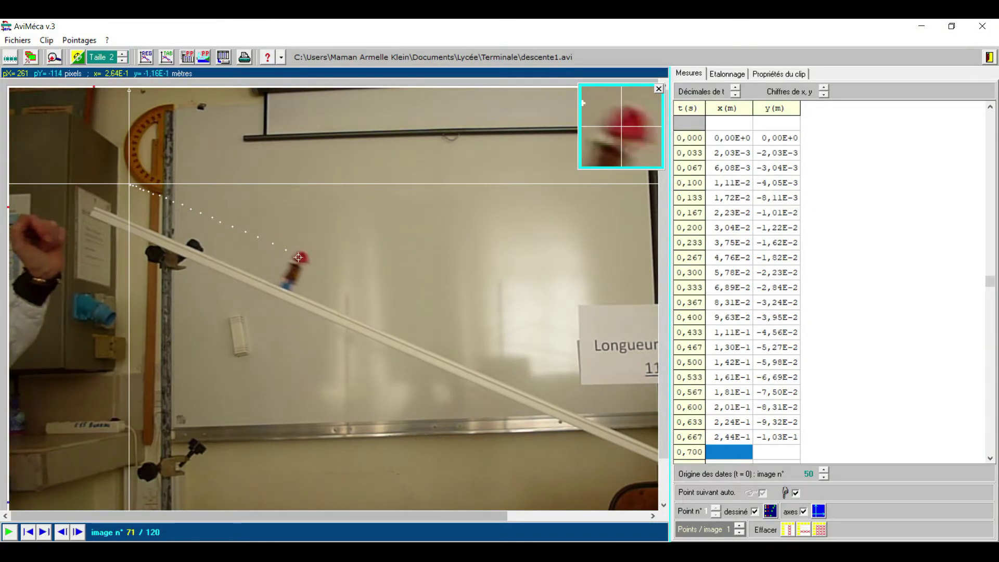
{"action": "left_click", "coordinate": [303, 256]}
{"action": "left_click", "coordinate": [319, 263]}
{"action": "left_click", "coordinate": [335, 271]}
{"action": "left_click", "coordinate": [354, 279]}
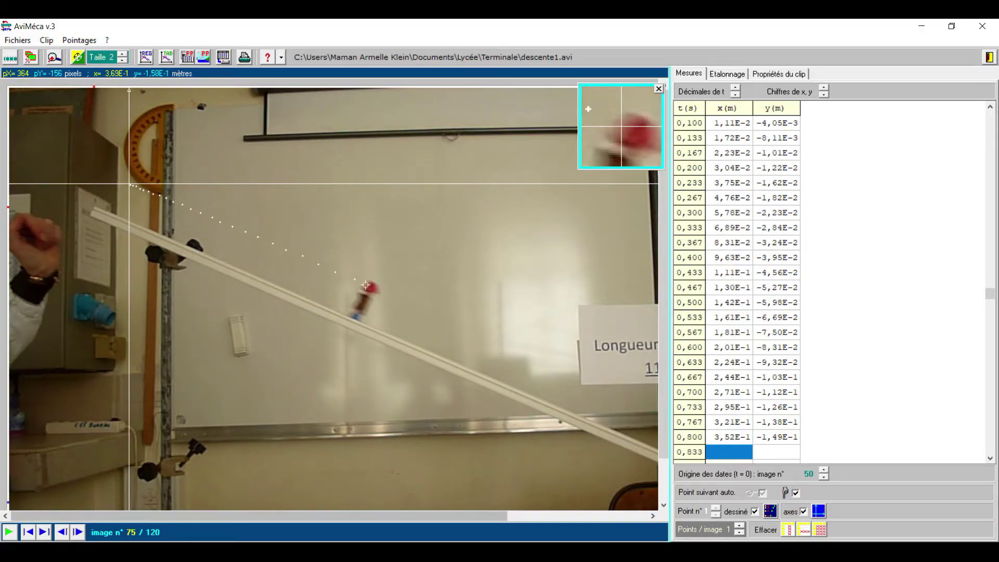
{"action": "left_click", "coordinate": [372, 288]}
{"action": "left_click", "coordinate": [390, 295]}
{"action": "left_click", "coordinate": [412, 305]}
{"action": "left_click", "coordinate": [431, 312]}
{"action": "left_click", "coordinate": [454, 321]}
{"action": "left_click", "coordinate": [477, 332]}
{"action": "left_click", "coordinate": [500, 343]}
{"action": "left_click", "coordinate": [524, 353]}
{"action": "left_click", "coordinate": [547, 364]}
{"action": "left_click", "coordinate": [576, 375]}
{"action": "left_click", "coordinate": [598, 386]}
{"action": "left_click", "coordinate": [625, 398]}
{"action": "left_click", "coordinate": [652, 410]}
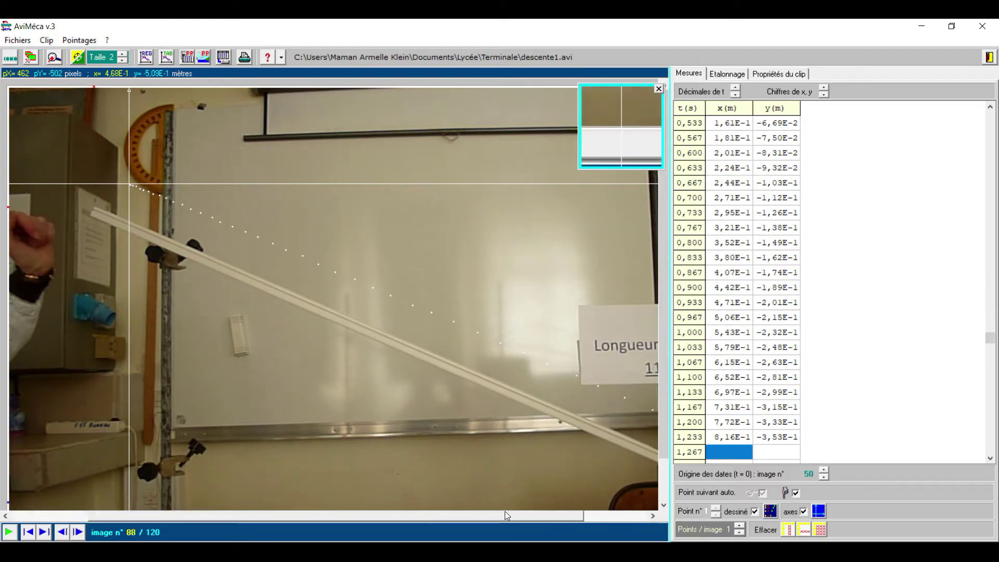
{"action": "left_click", "coordinate": [495, 422]}
{"action": "left_click", "coordinate": [522, 434]}
{"action": "left_click", "coordinate": [550, 445]}
{"action": "left_click", "coordinate": [574, 454]}
{"action": "left_click", "coordinate": [599, 466]}
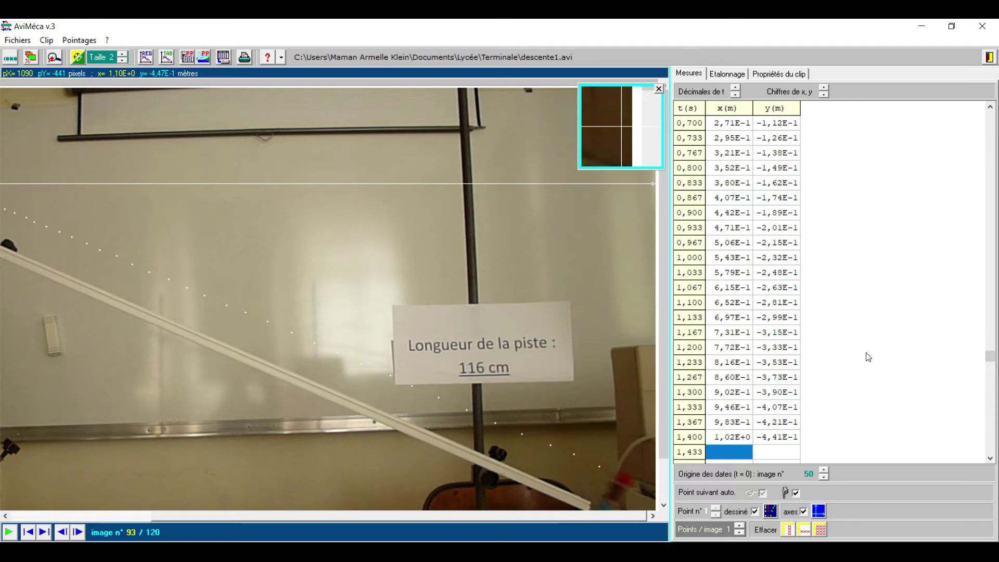
Copy the tracked measurements to the clipboard and load them into a new Regressi document.
{"action": "left_click", "coordinate": [188, 57]}
{"action": "left_click", "coordinate": [570, 380]}
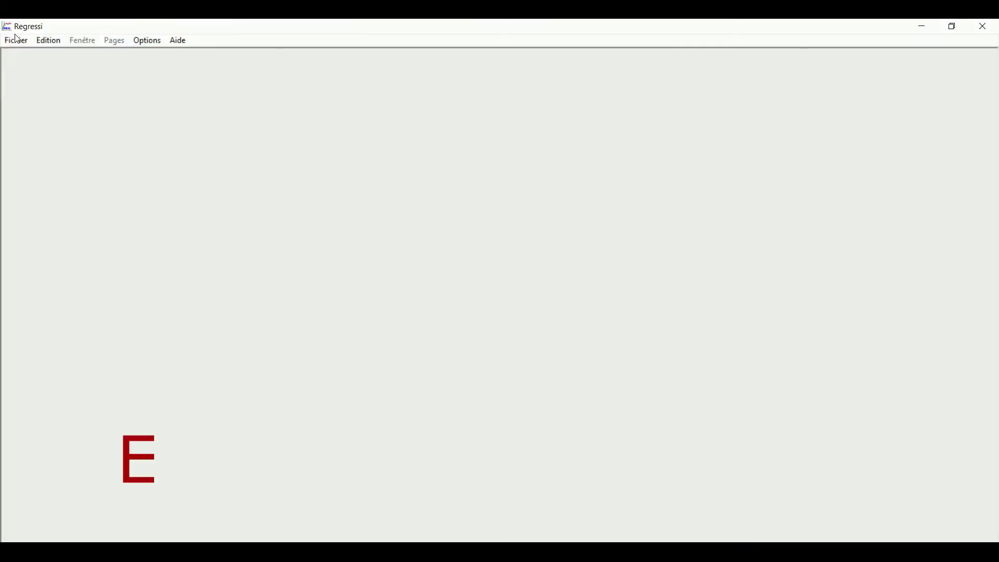
{"action": "left_click", "coordinate": [16, 40]}
{"action": "left_click", "coordinate": [167, 86]}
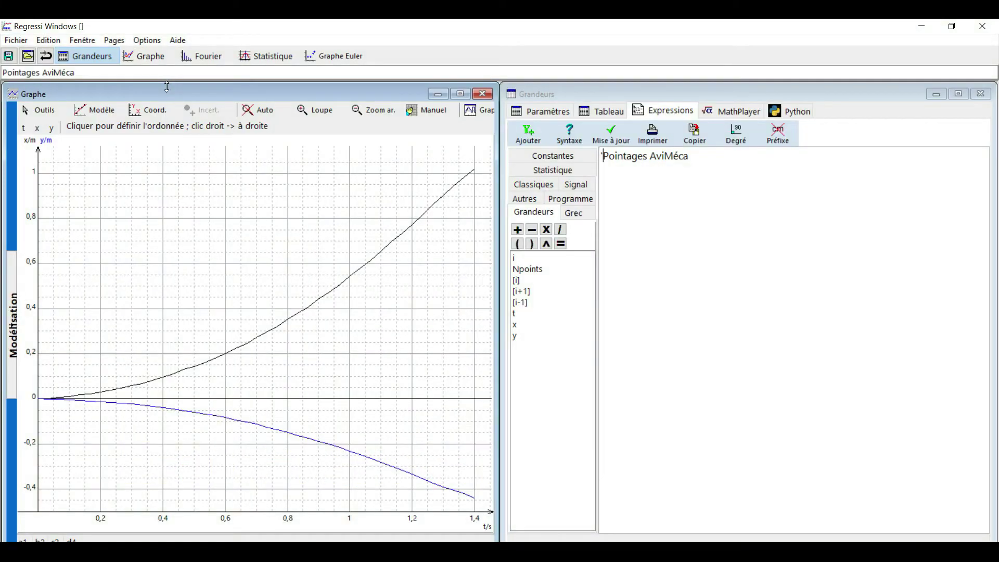
Show the modelling pane beside the graph, minimize the Grandeurs window and maximize the graph window.
{"action": "left_click", "coordinate": [12, 351]}
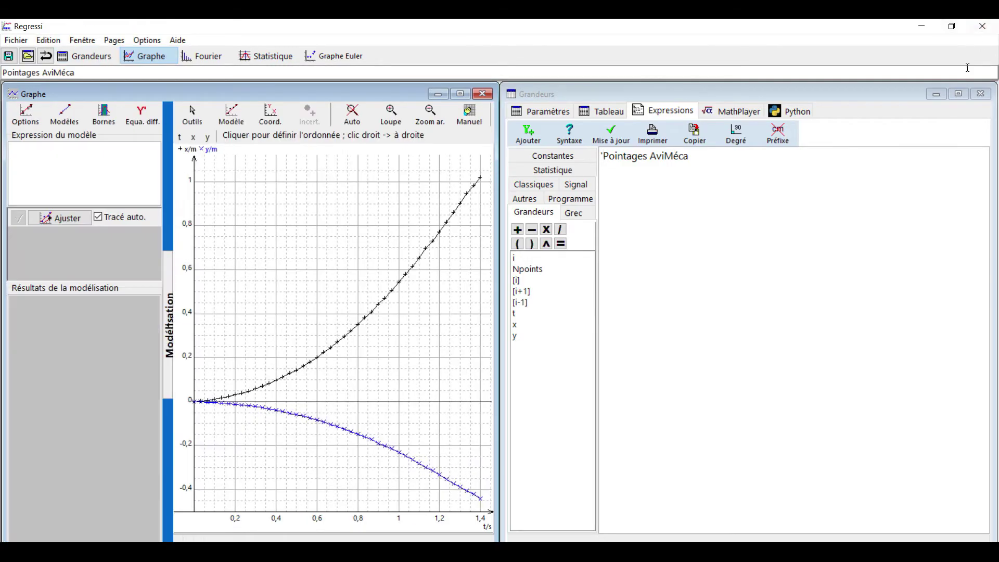
{"action": "left_click", "coordinate": [936, 94]}
{"action": "left_click", "coordinate": [460, 94]}
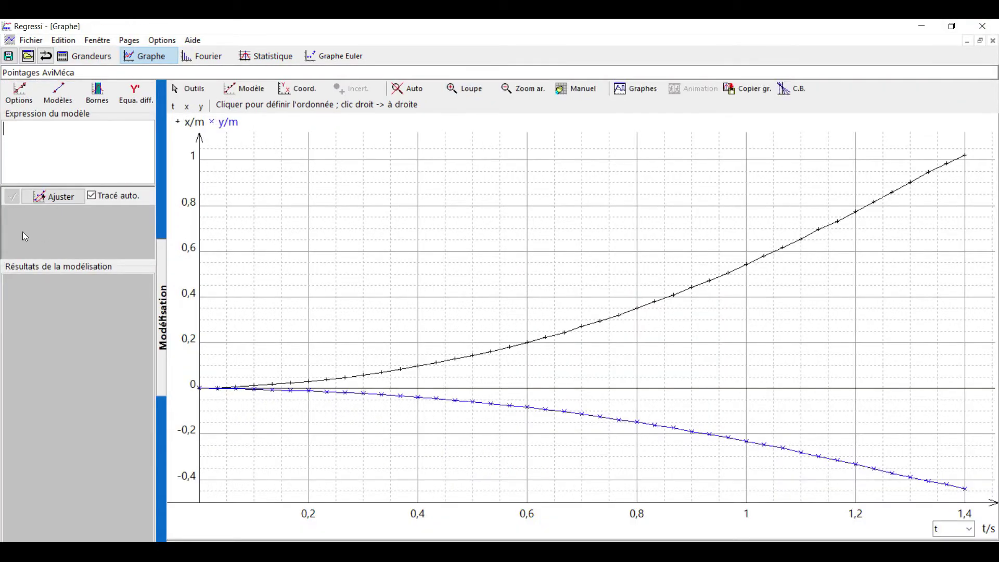
Add the predefined second-degree polynomial model x=a+b*t+c*t^2 for the x data.
{"action": "left_click", "coordinate": [58, 92]}
{"action": "left_click", "coordinate": [57, 171]}
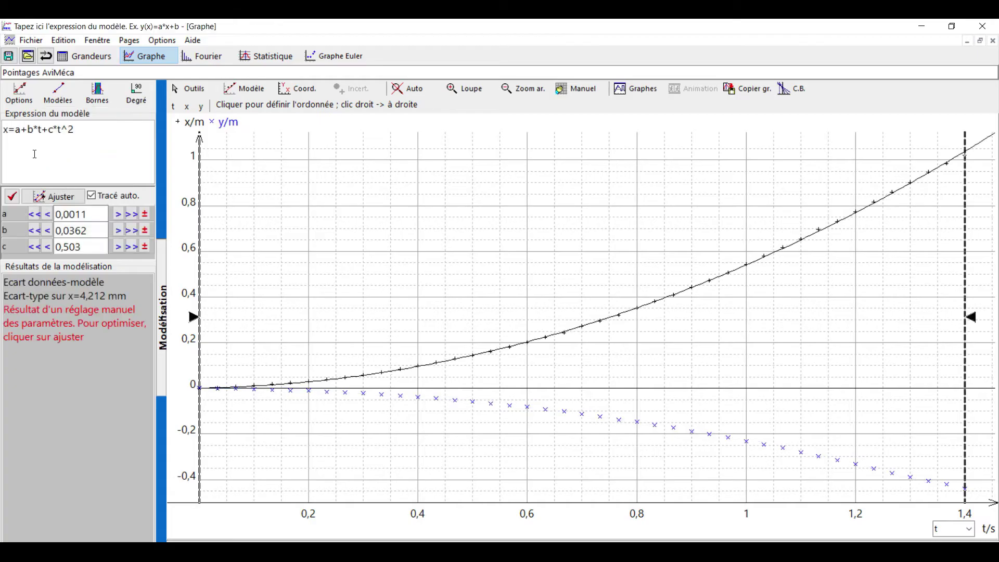
Replace the model with x(t)=a1*t^2+b1*t+c1, add y(t)=a2*t^2+b2*t+c2 for the y data, and fit the parameters.
{"action": "left_click_drag", "start_coordinate": [79, 133], "coordinate": [4, 131]}
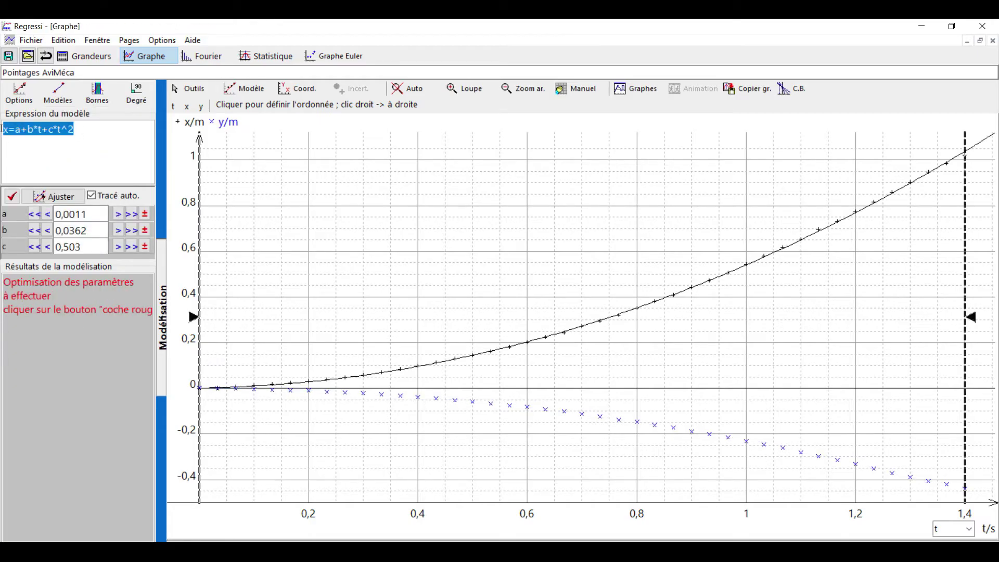
{"action": "type", "text": "x(t)b"}
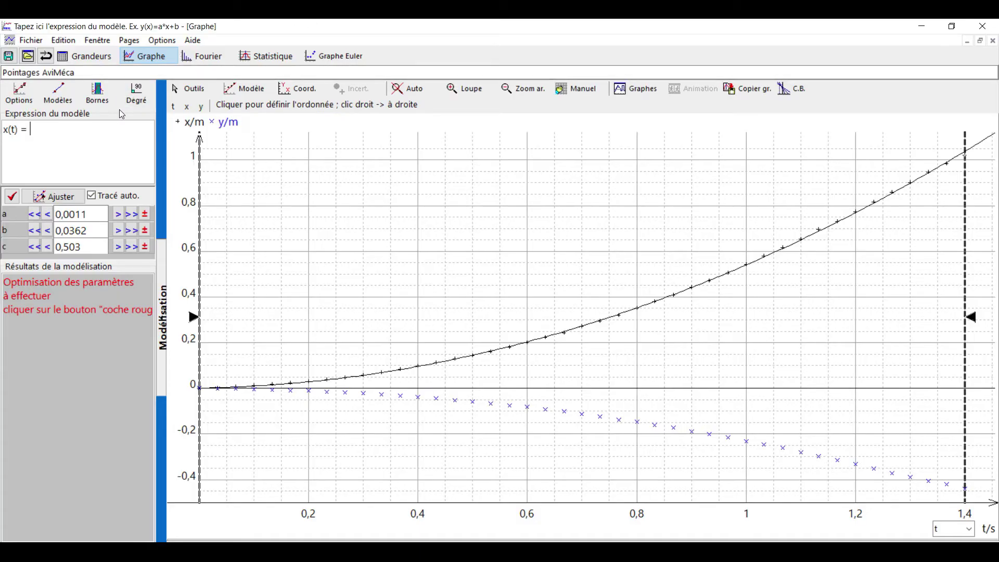
{"action": "type", "text": "a1*t^2+b1*t+c1"}
{"action": "key", "text": "Return"}
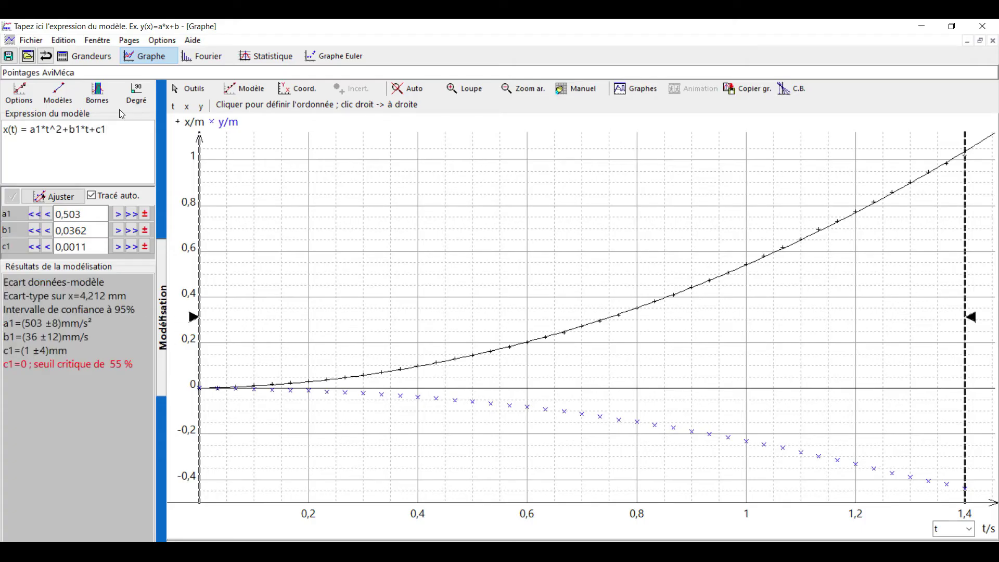
{"action": "left_click", "coordinate": [61, 143]}
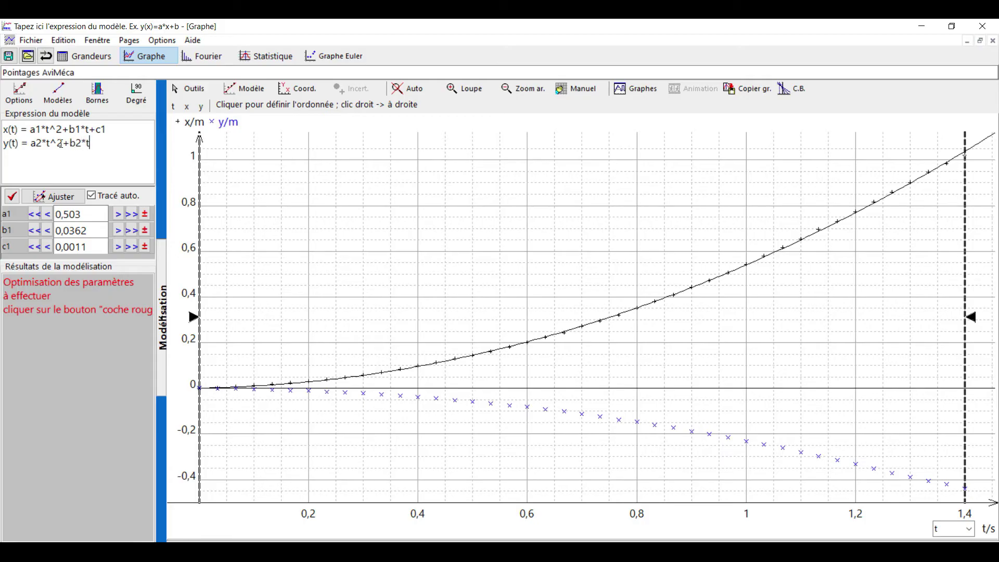
{"action": "left_click", "coordinate": [54, 196]}
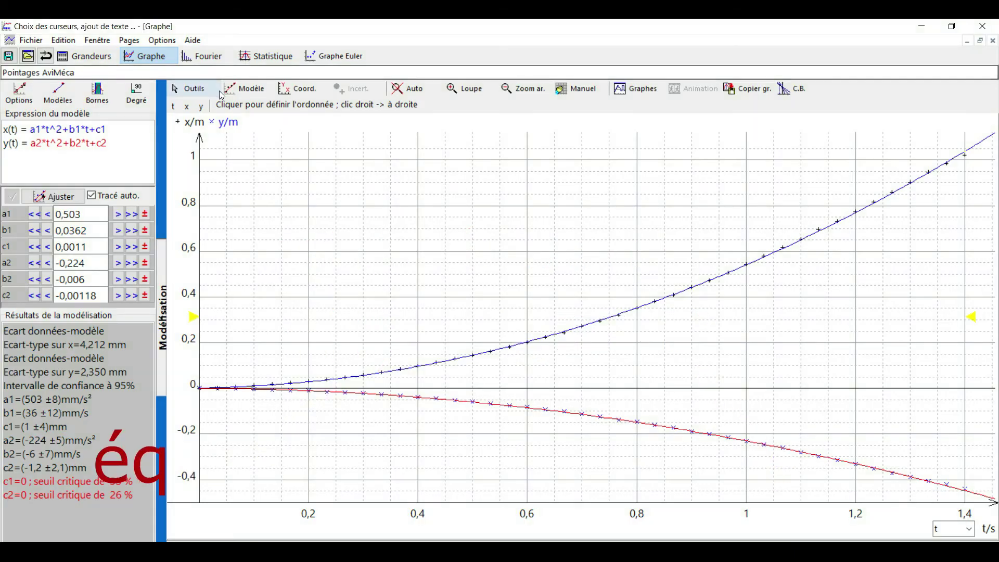
Change the graph's first curve to plot y on the ordinate against x on the abscissa, showing the trajectory.
{"action": "left_click", "coordinate": [296, 92]}
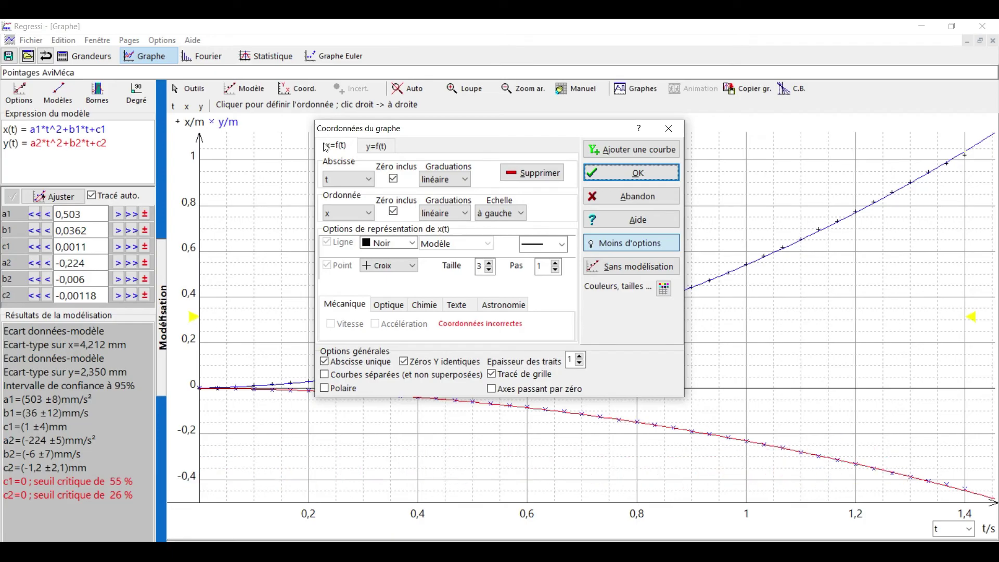
{"action": "left_click", "coordinate": [346, 179]}
{"action": "left_click", "coordinate": [335, 204]}
{"action": "left_click", "coordinate": [337, 210]}
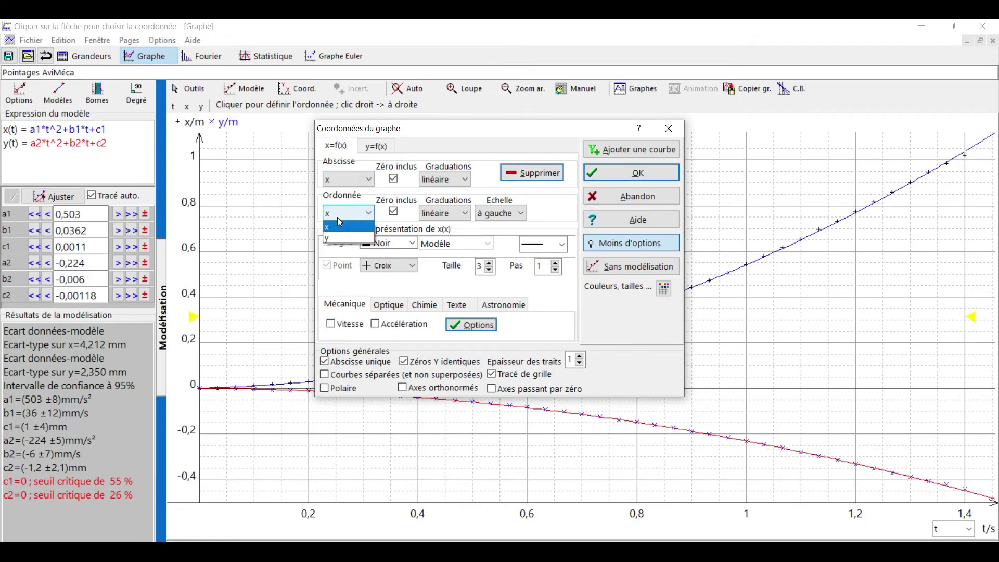
{"action": "left_click", "coordinate": [345, 248]}
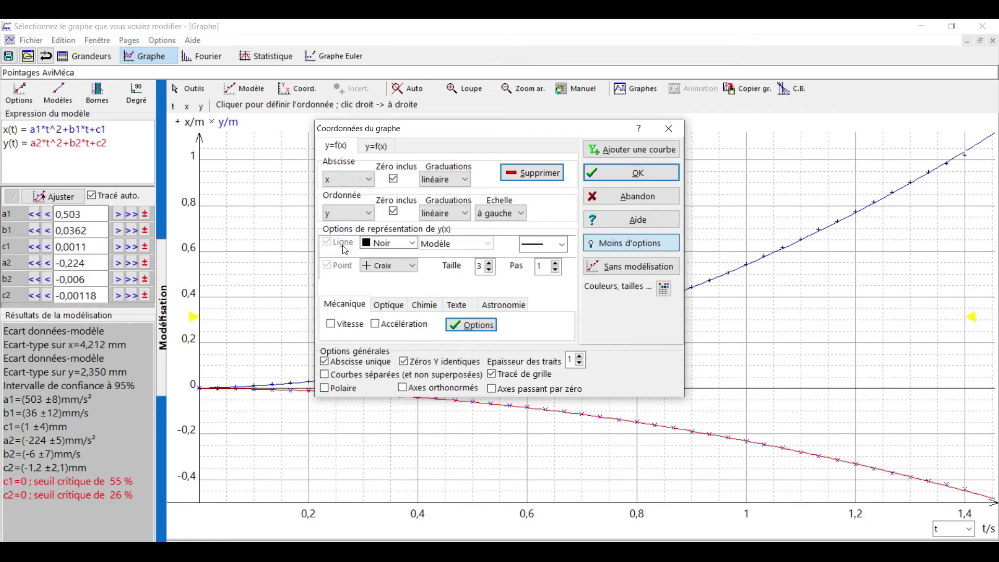
{"action": "left_click", "coordinate": [608, 177]}
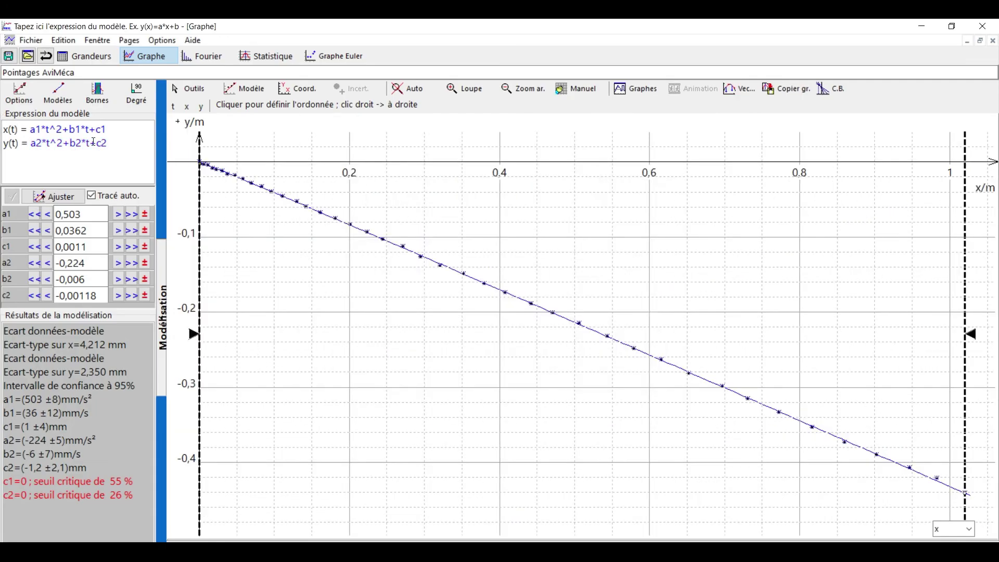
Replace both time models with the linear model y=a*x+b and fit its parameters to the trajectory.
{"action": "left_click_drag", "start_coordinate": [110, 144], "coordinate": [4, 130]}
{"action": "type", "text": "x"}
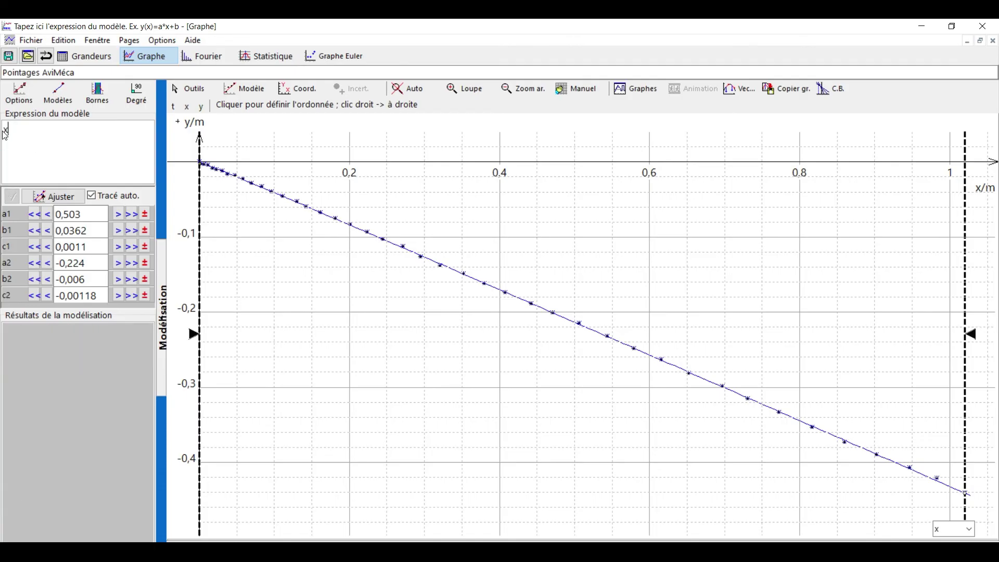
{"action": "type", "text": "=a*x+b"}
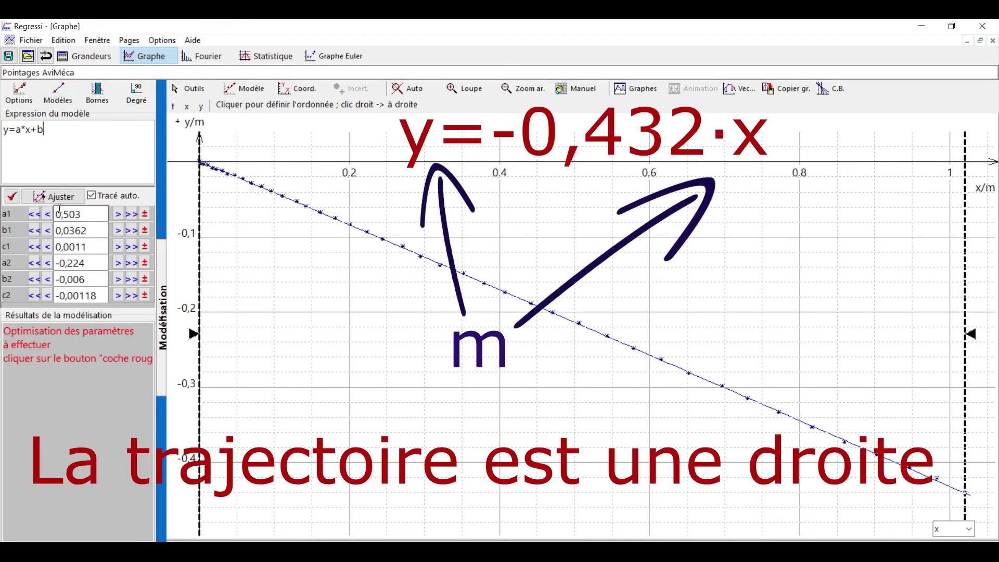
{"action": "left_click", "coordinate": [63, 201]}
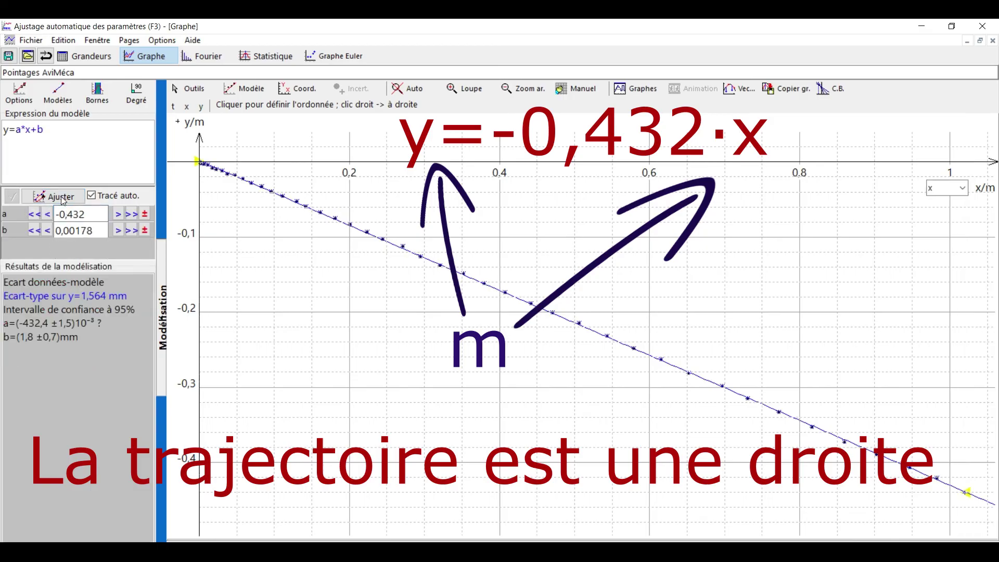